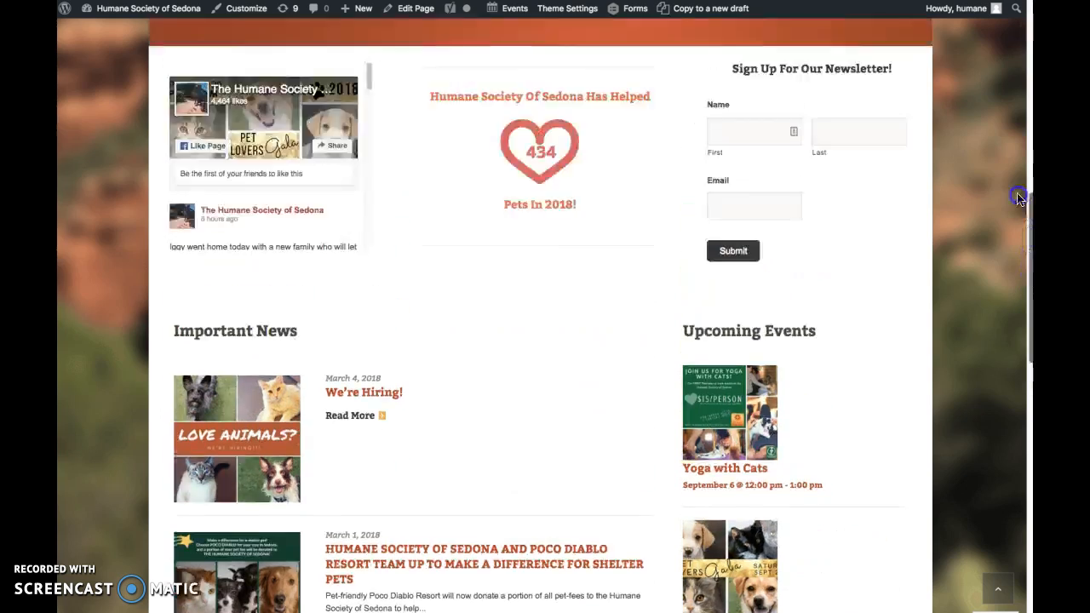
Open the public Events page of the Humane Society of Sedona site
{"action": "mouse_move", "coordinate": [741, 140]}
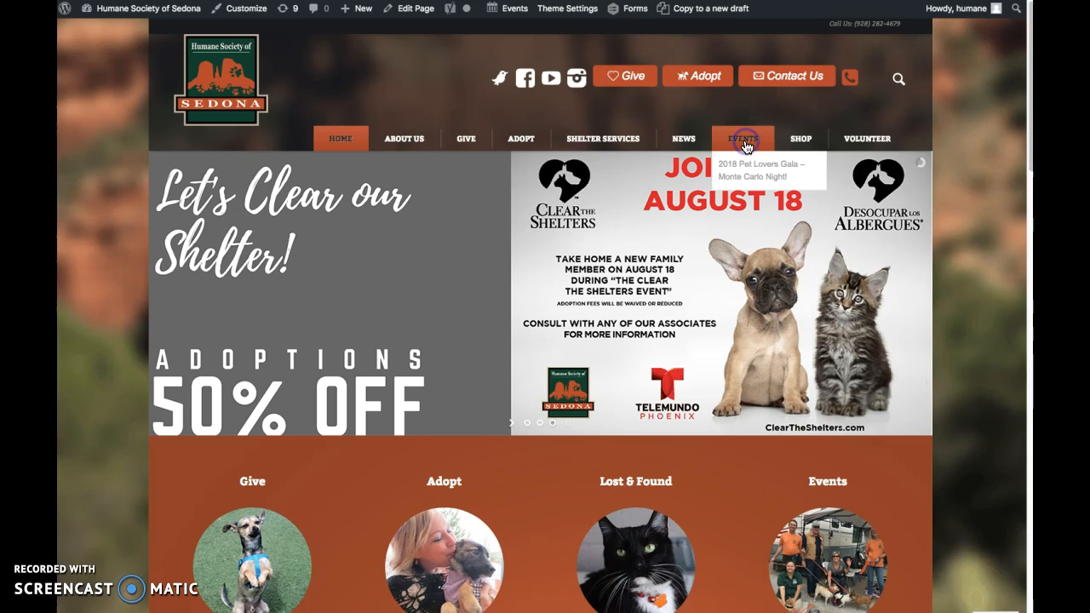
{"action": "left_click", "coordinate": [743, 143]}
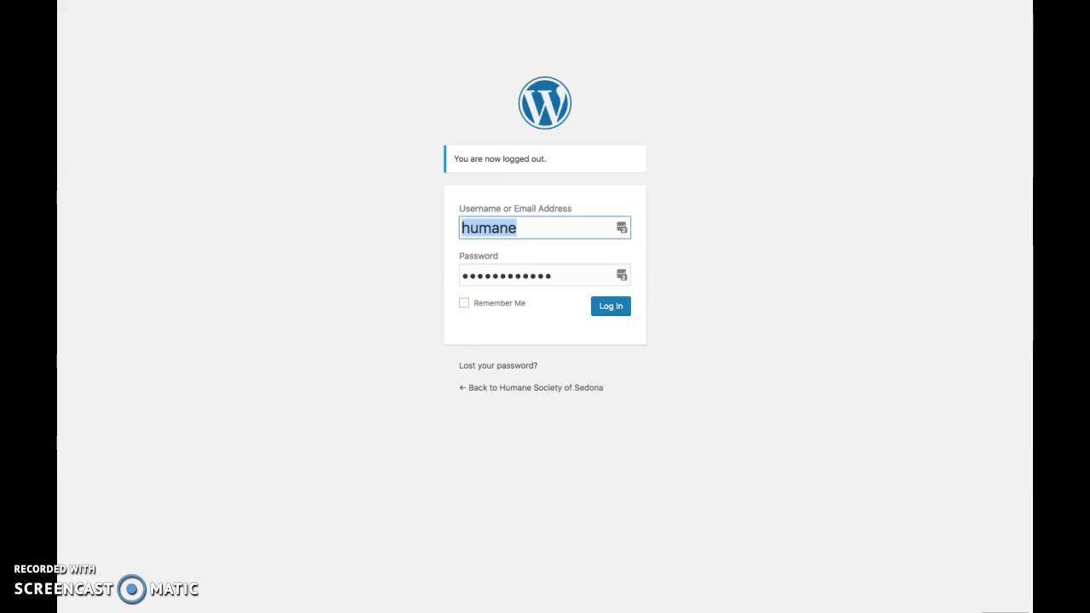
Log in to the WordPress admin with the prefilled credentials and open the Kids & Kritters Spring Camp 2019 draft event for editing
{"action": "left_click", "coordinate": [621, 308]}
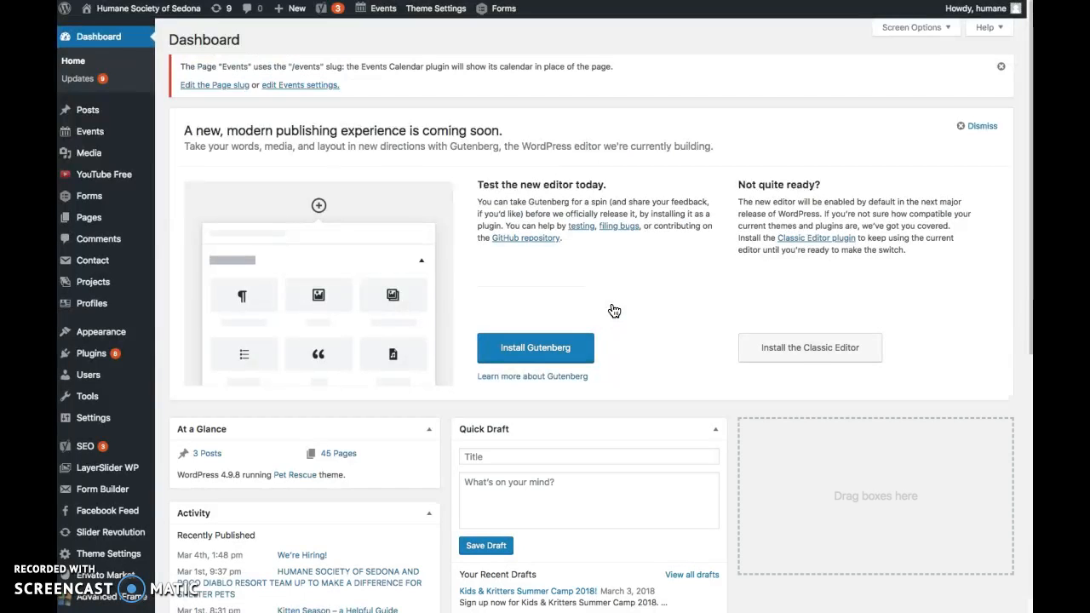
{"action": "mouse_move", "coordinate": [98, 133]}
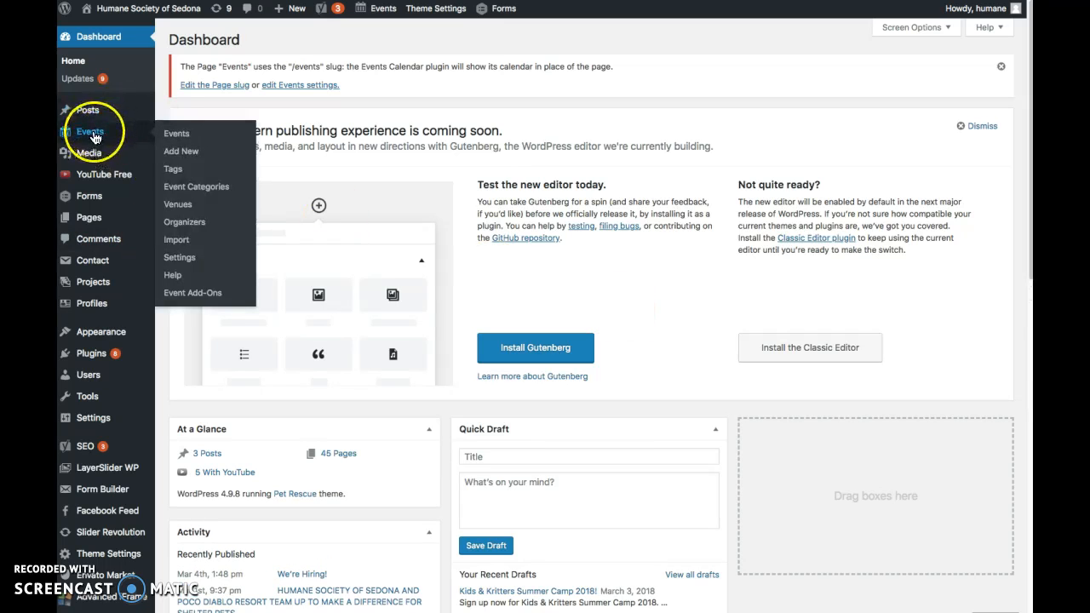
{"action": "left_click", "coordinate": [182, 136]}
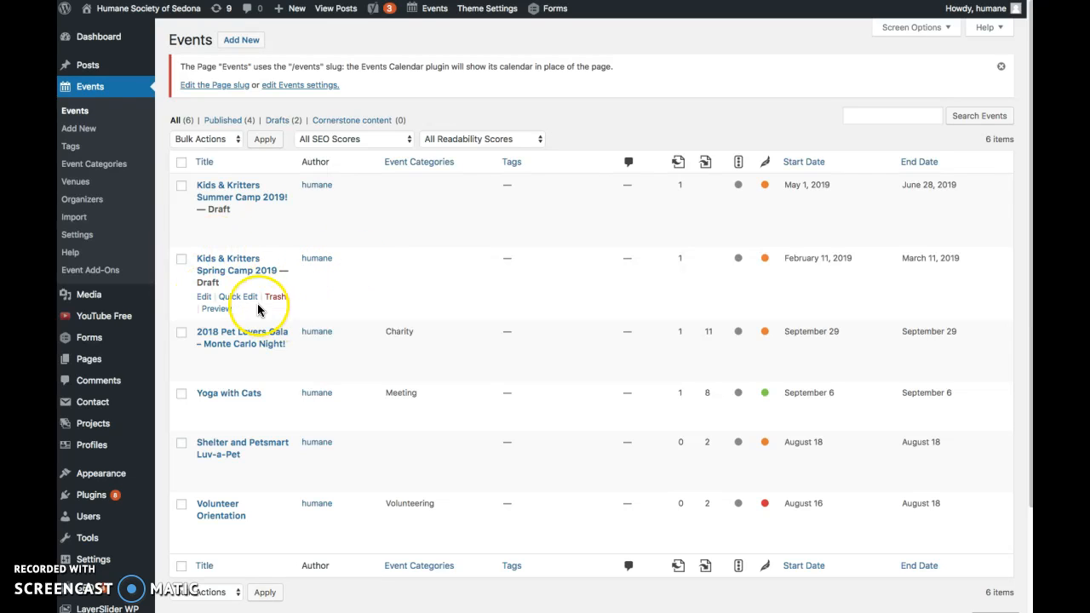
{"action": "left_click", "coordinate": [205, 300]}
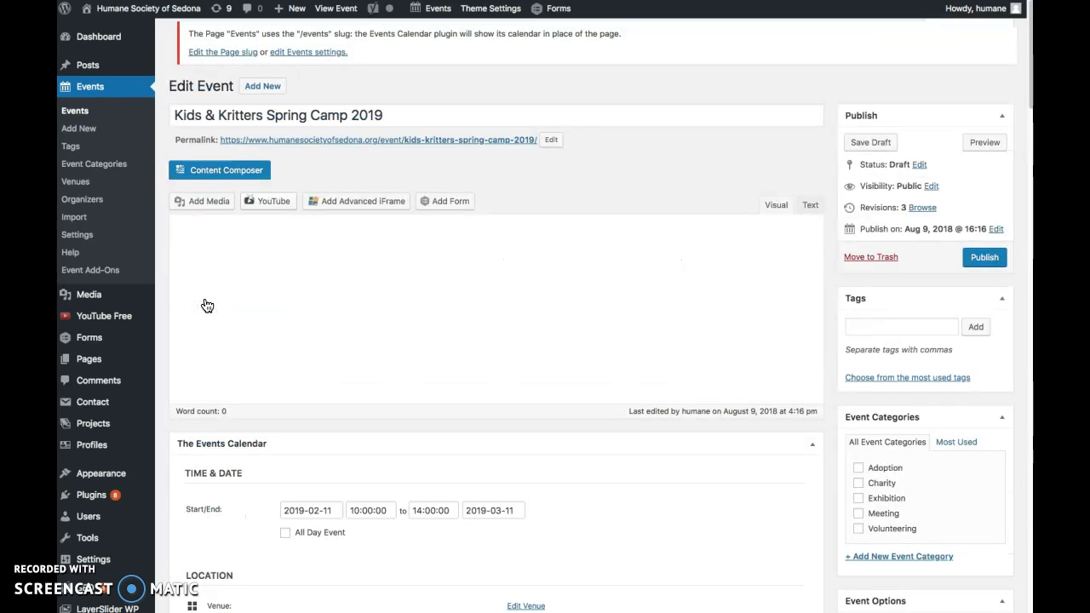
Review the Spring Camp event's description, category options and featured image in the event editor
{"action": "left_click_drag", "start_coordinate": [1029, 81], "coordinate": [1030, 104]}
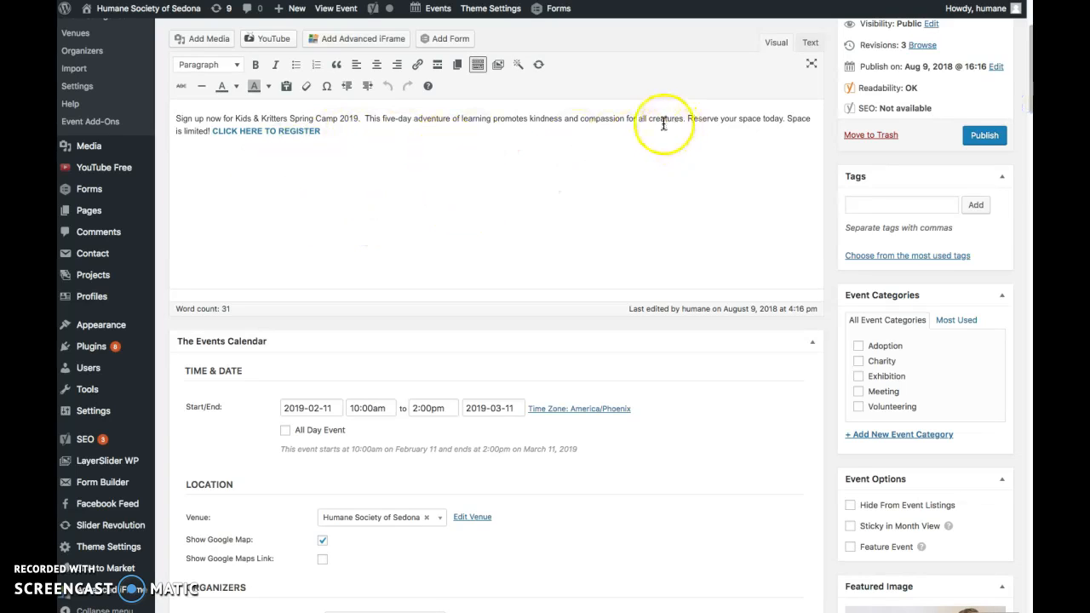
{"action": "key", "text": "BackSpace"}
{"action": "type", "text": "-"}
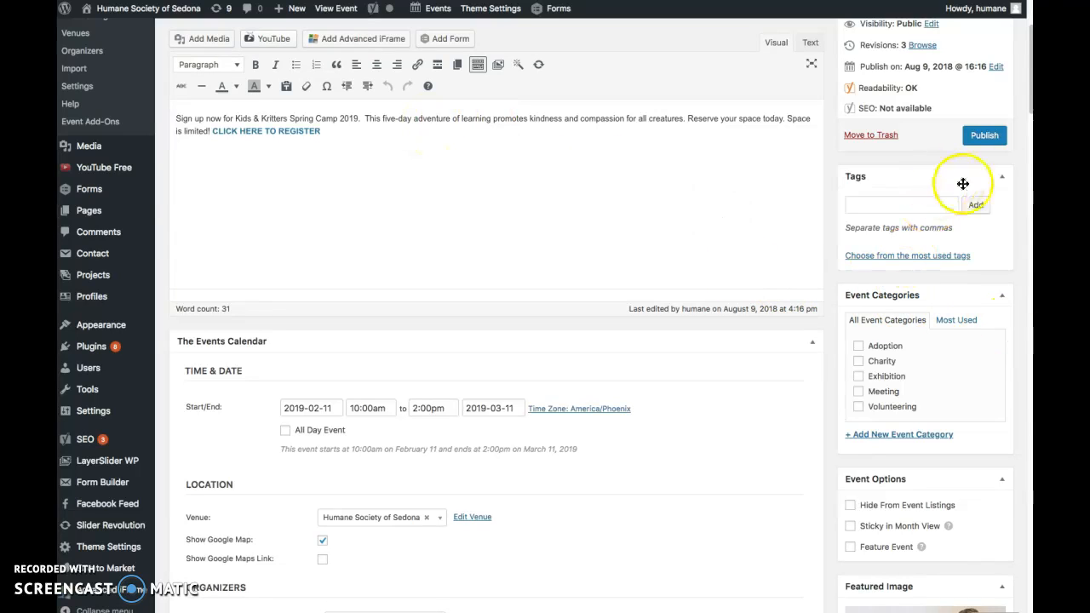
{"action": "left_click_drag", "start_coordinate": [1027, 80], "coordinate": [1027, 113]}
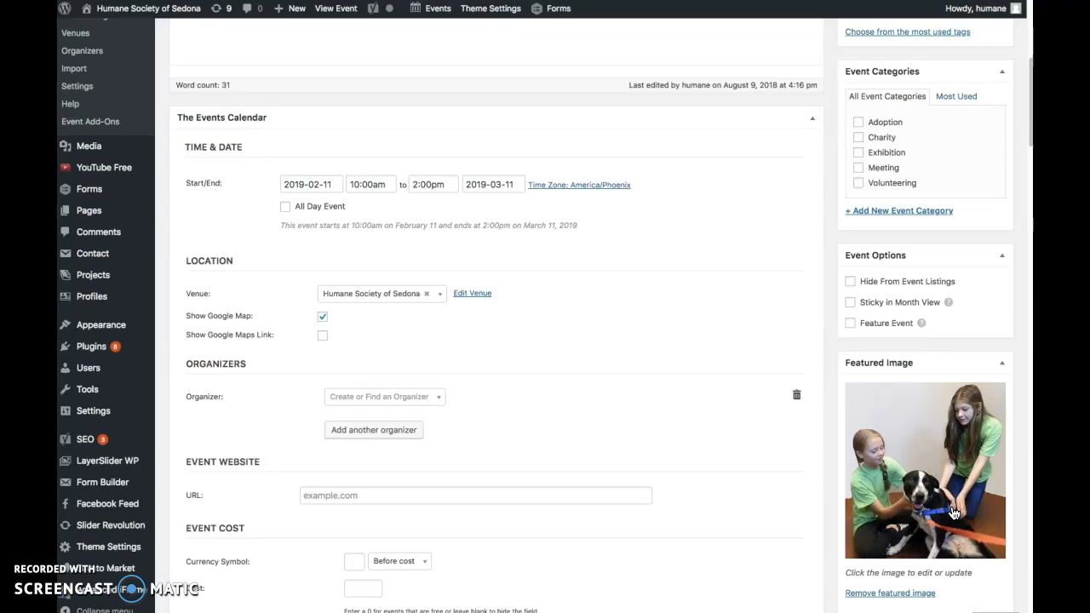
{"action": "left_click", "coordinate": [951, 509]}
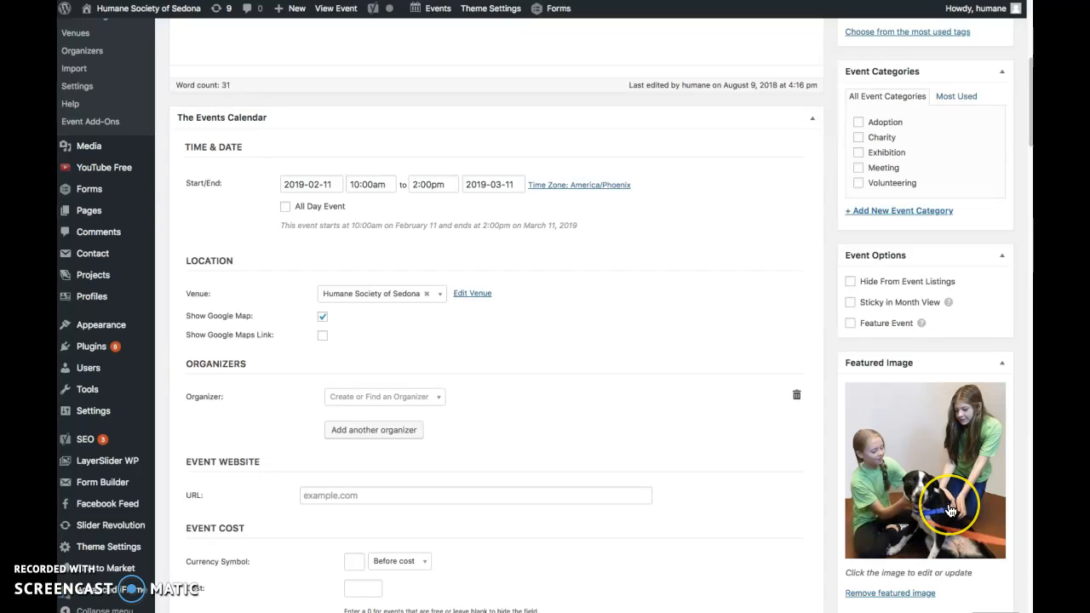
{"action": "left_click", "coordinate": [928, 506]}
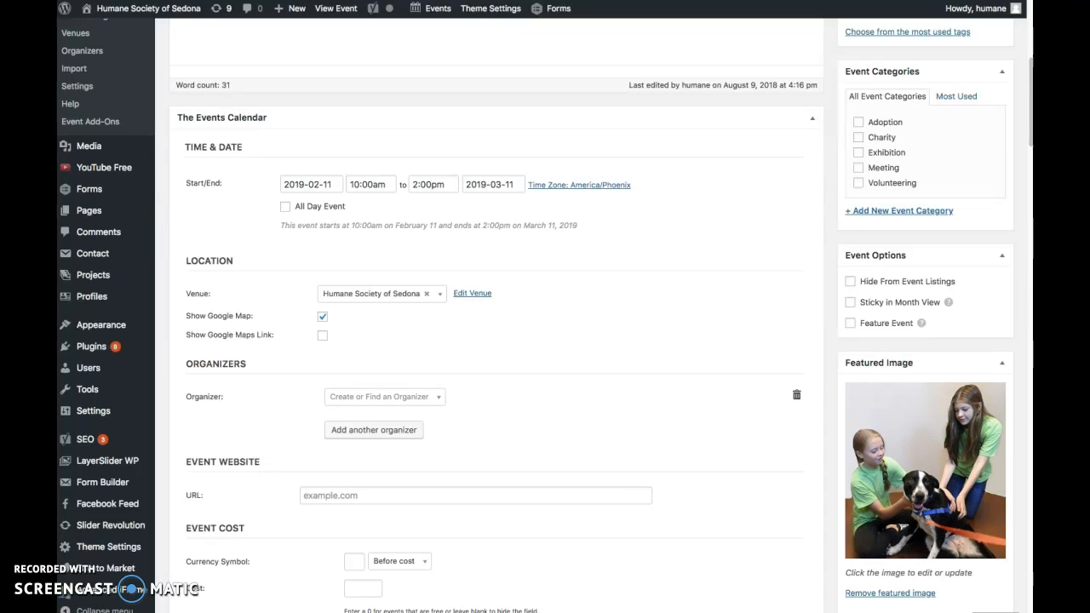
Check the event's start and end date settings and the list of selectable venues without changing the venue
{"action": "left_click_drag", "start_coordinate": [1029, 115], "coordinate": [1029, 93]}
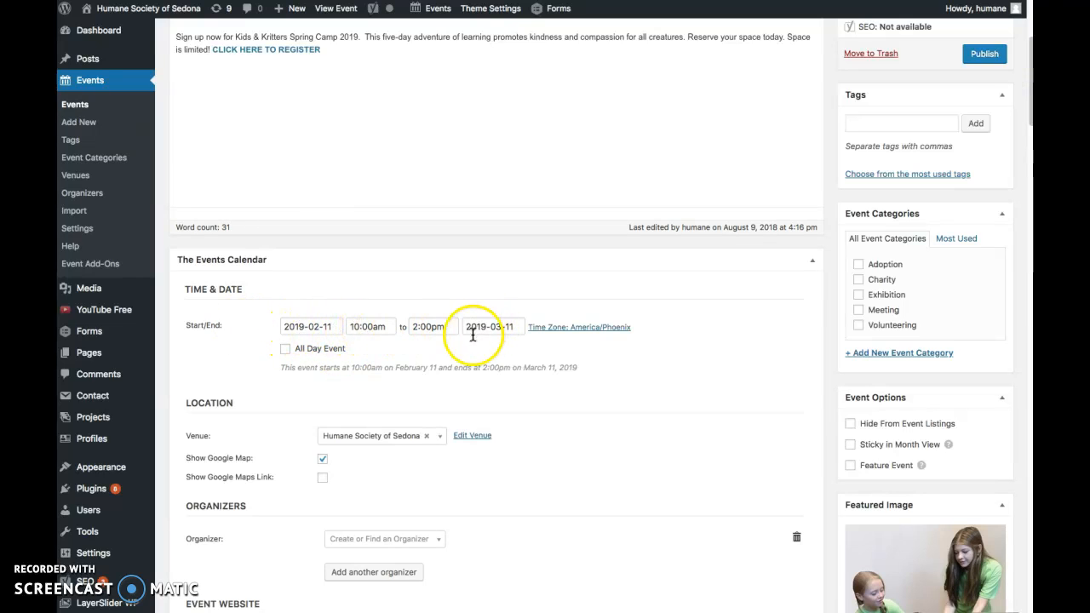
{"action": "left_click", "coordinate": [388, 441]}
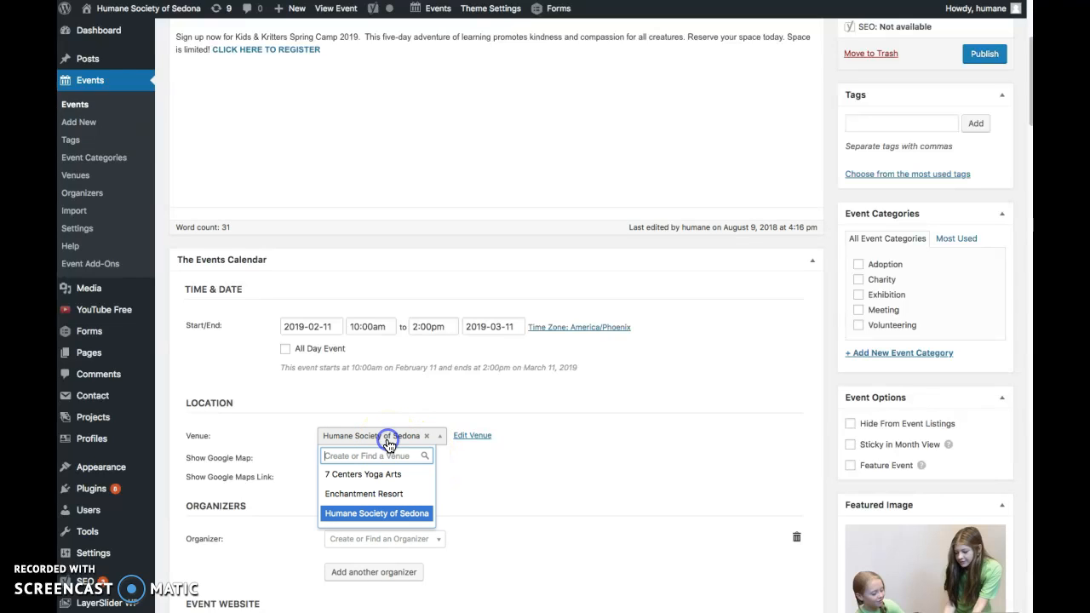
{"action": "left_click", "coordinate": [630, 444]}
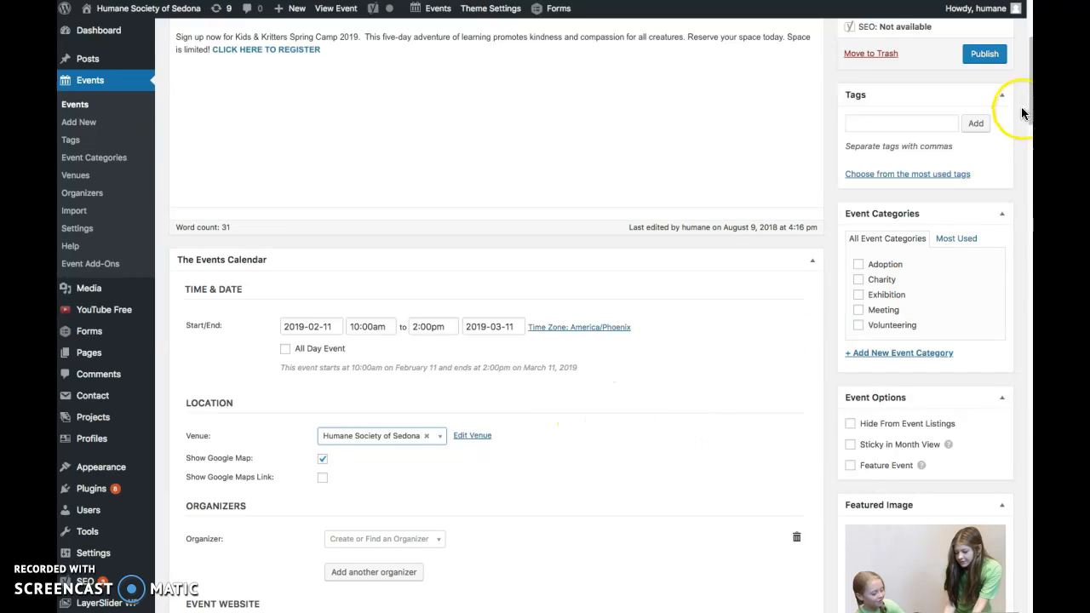
{"action": "left_click_drag", "start_coordinate": [1026, 118], "coordinate": [1026, 75]}
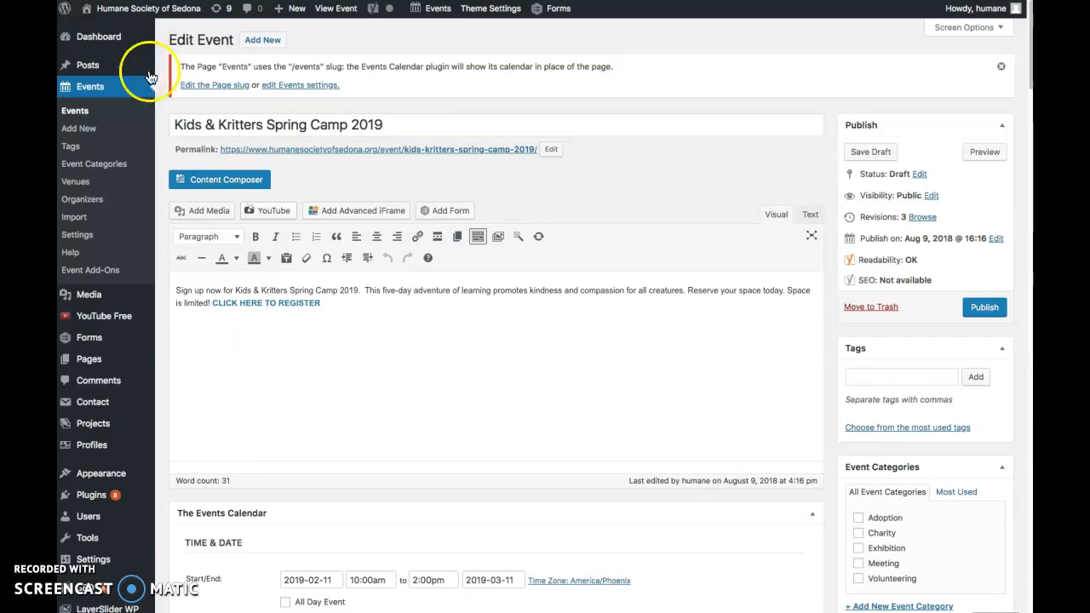
Open a blank new event form, followed by a blank new venue form
{"action": "left_click", "coordinate": [263, 40]}
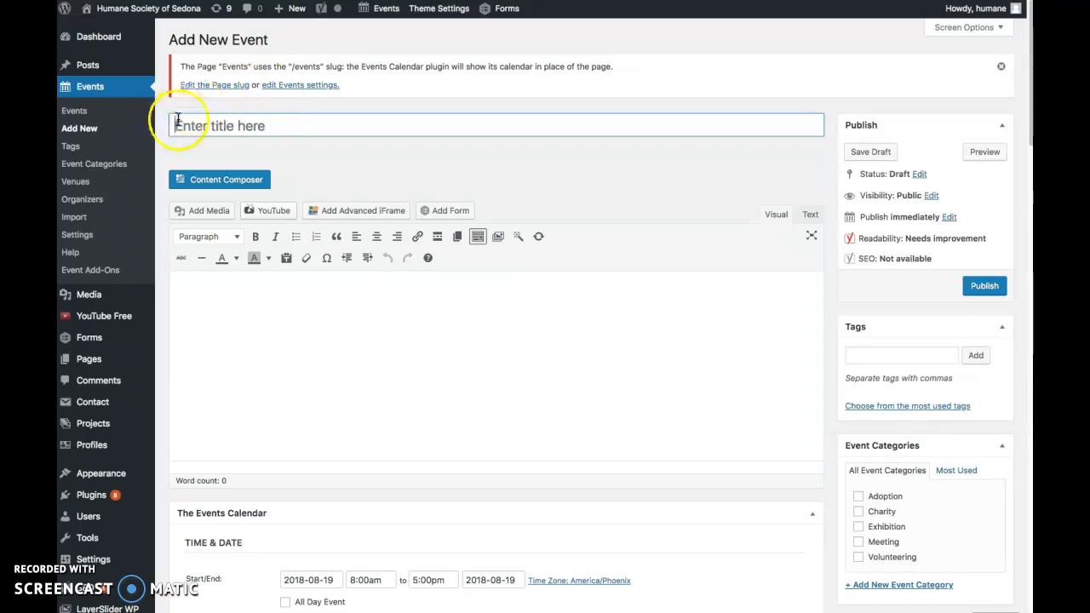
{"action": "left_click", "coordinate": [87, 184]}
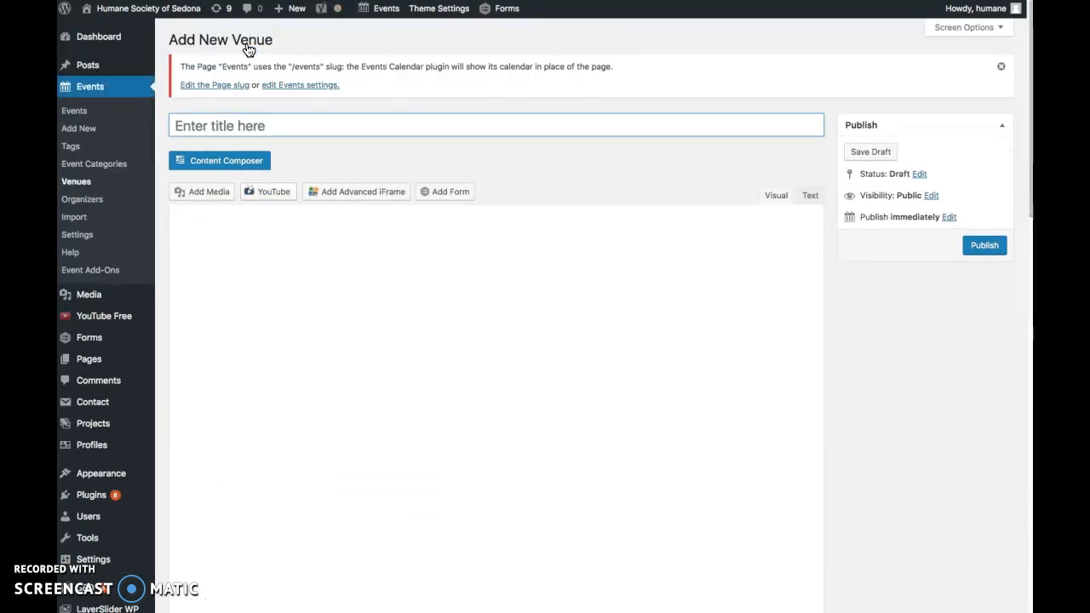
Open the 7 Centers Yoga Arts venue for editing and review its contact details, website and Google Map options
{"action": "left_click", "coordinate": [84, 182]}
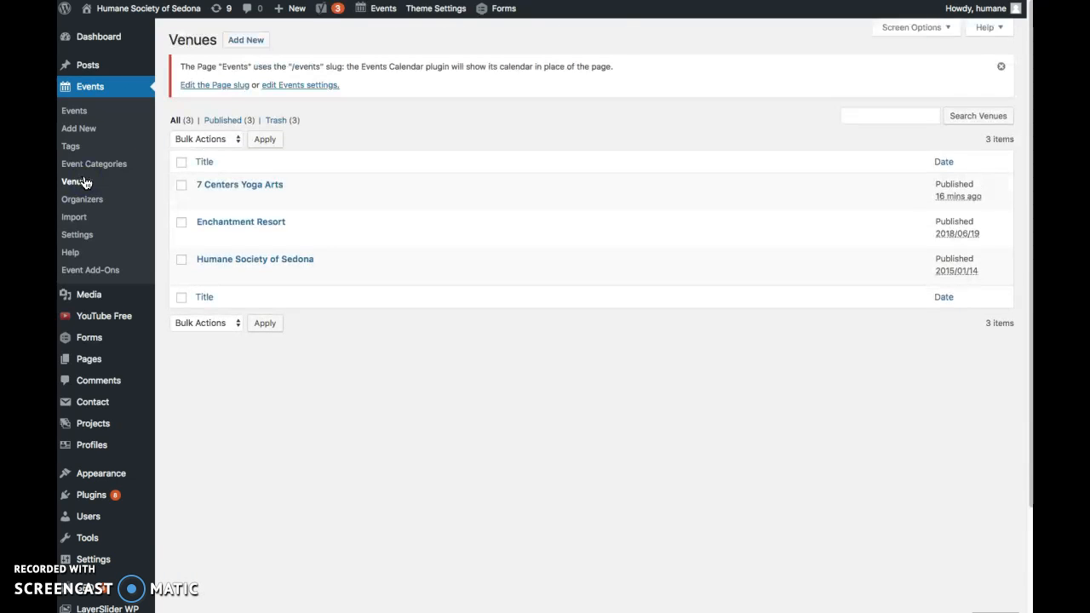
{"action": "left_click", "coordinate": [205, 201]}
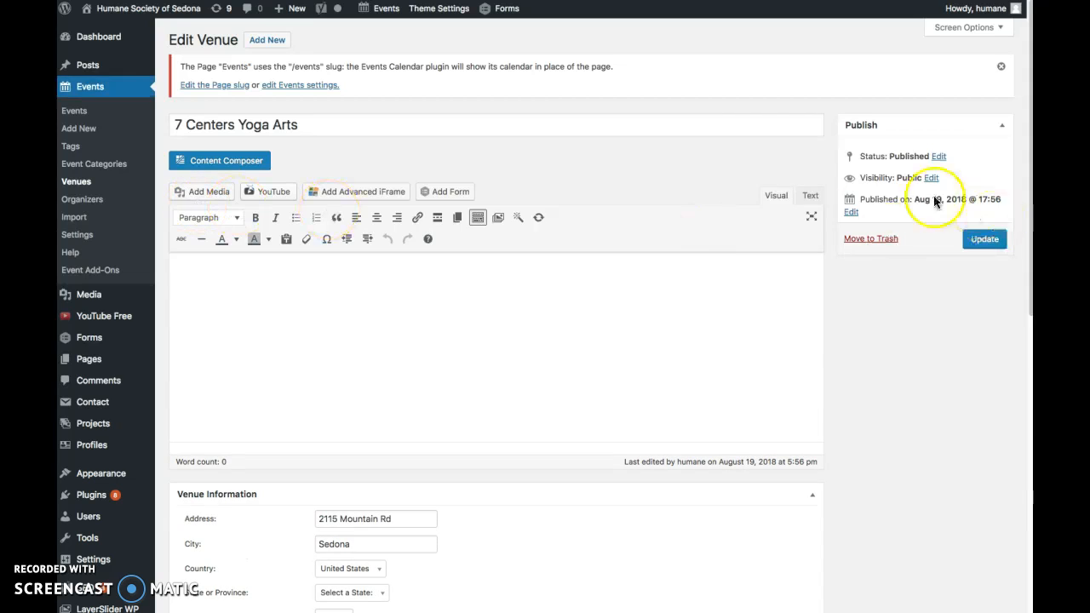
{"action": "scroll", "coordinate": [1026, 89], "scroll_direction": "down", "scroll_amount": 1}
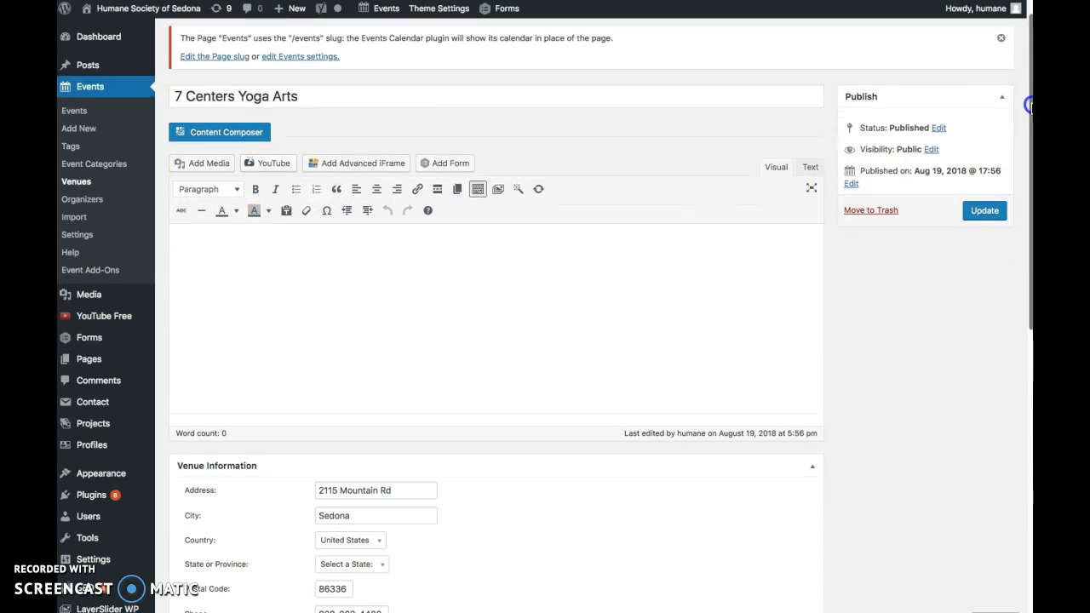
{"action": "left_click_drag", "start_coordinate": [1027, 73], "coordinate": [1025, 234]}
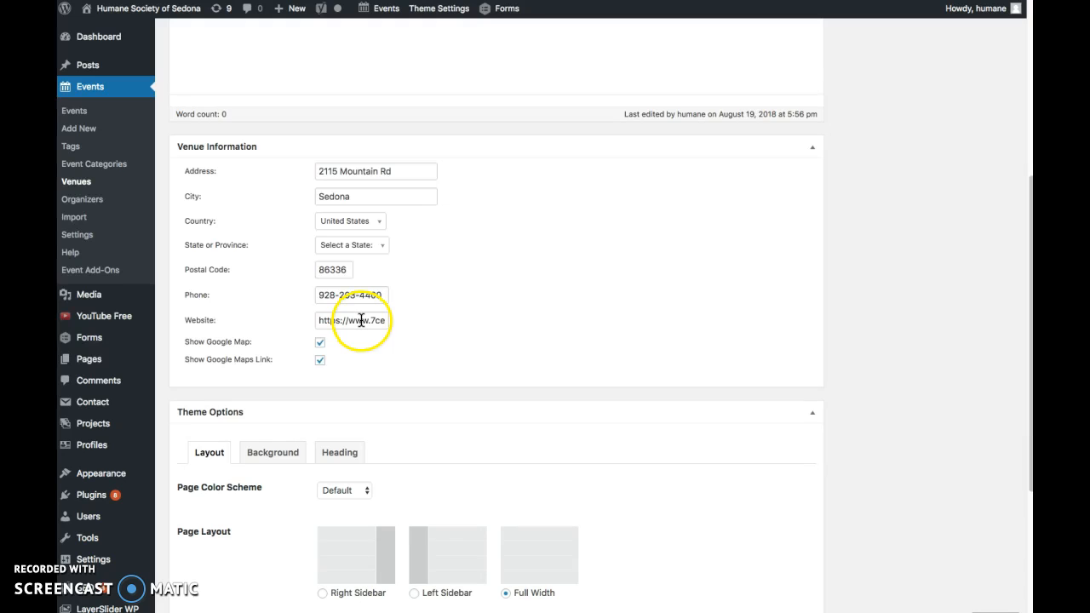
{"action": "left_click", "coordinate": [322, 345]}
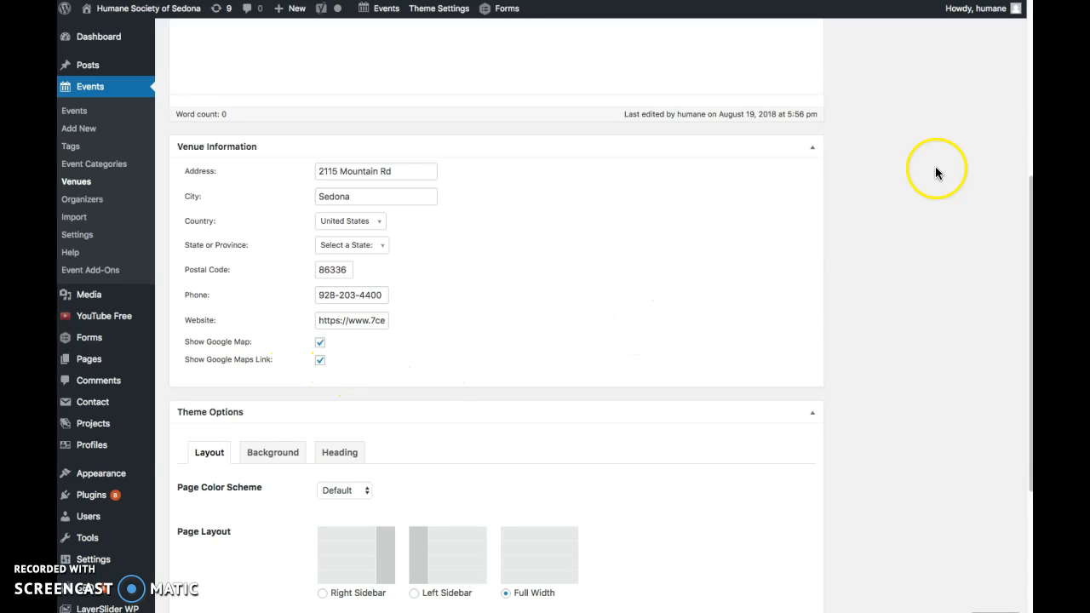
{"action": "left_click_drag", "start_coordinate": [1027, 223], "coordinate": [1029, 13]}
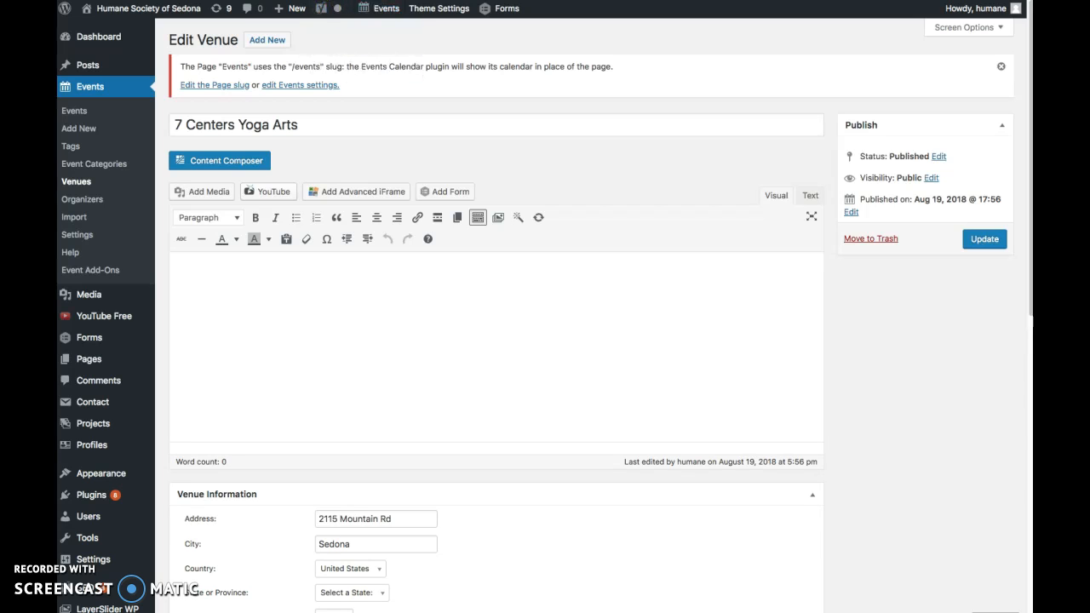
Open the Yoga with Cats event on the public site and view its venue address on Google Maps
{"action": "left_click", "coordinate": [349, 1]}
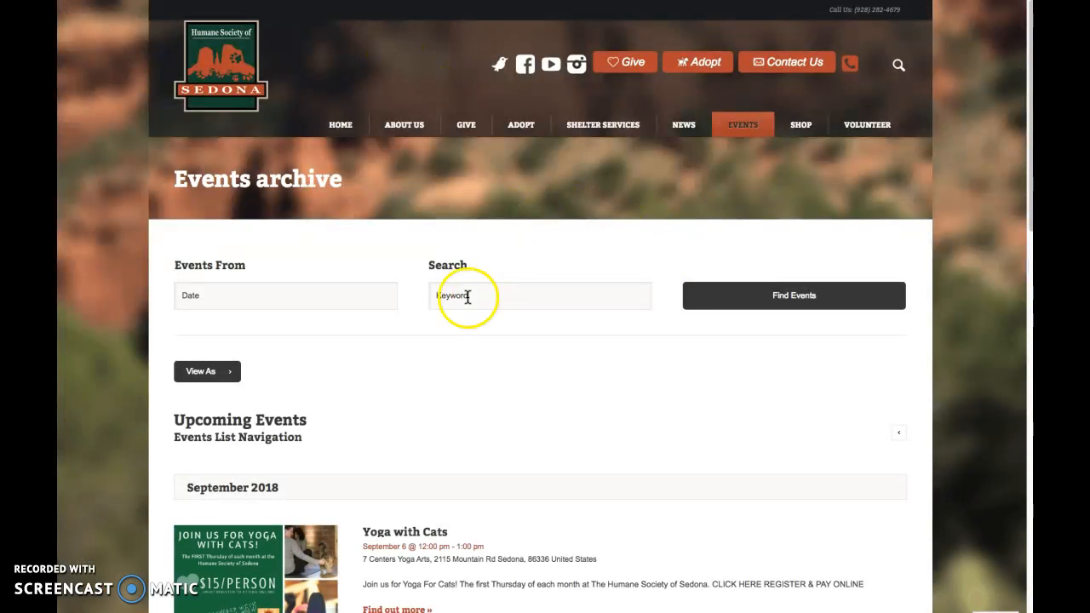
{"action": "left_click", "coordinate": [299, 559]}
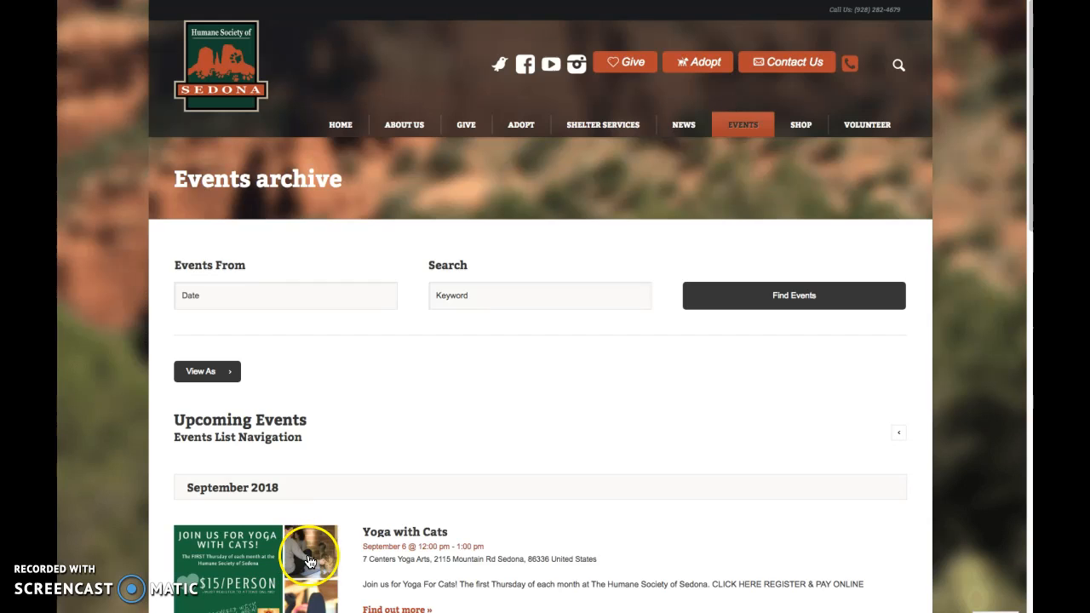
{"action": "left_click_drag", "start_coordinate": [1022, 116], "coordinate": [1024, 357]}
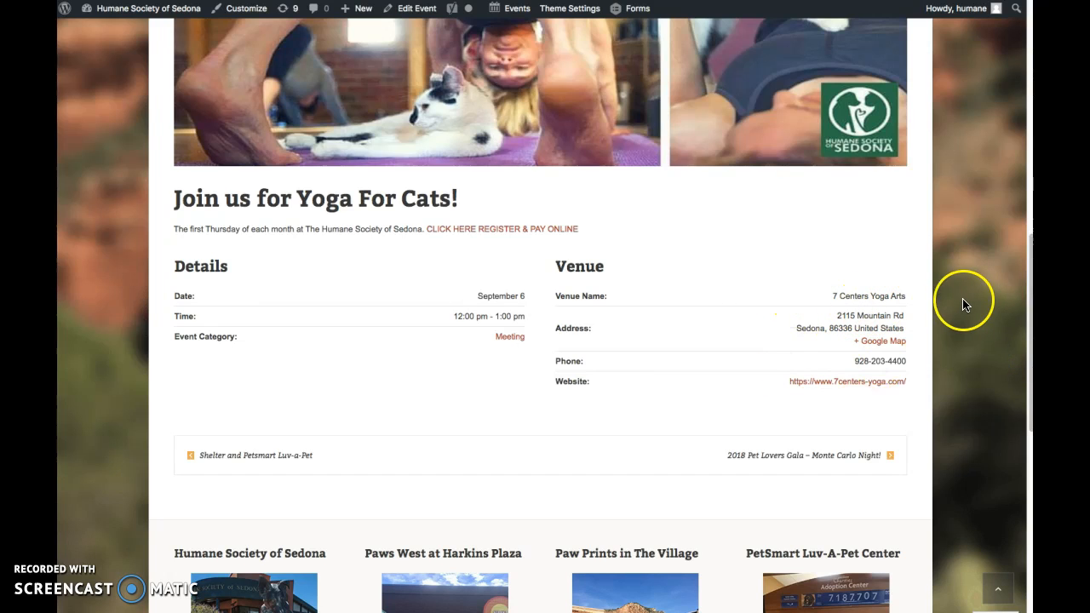
{"action": "left_click", "coordinate": [892, 343]}
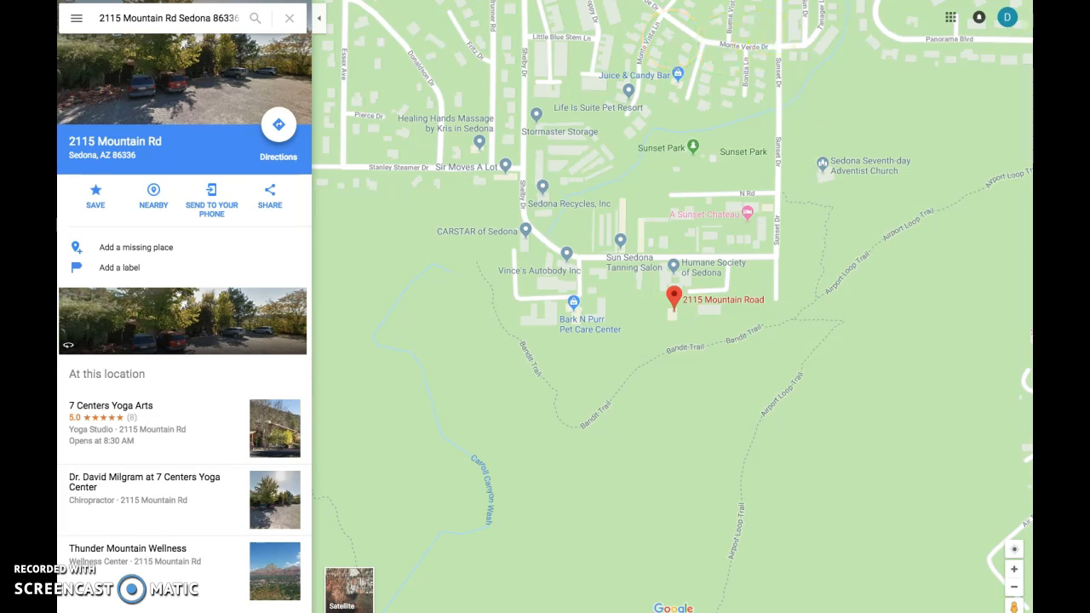
{"action": "key", "text": "alt+Left"}
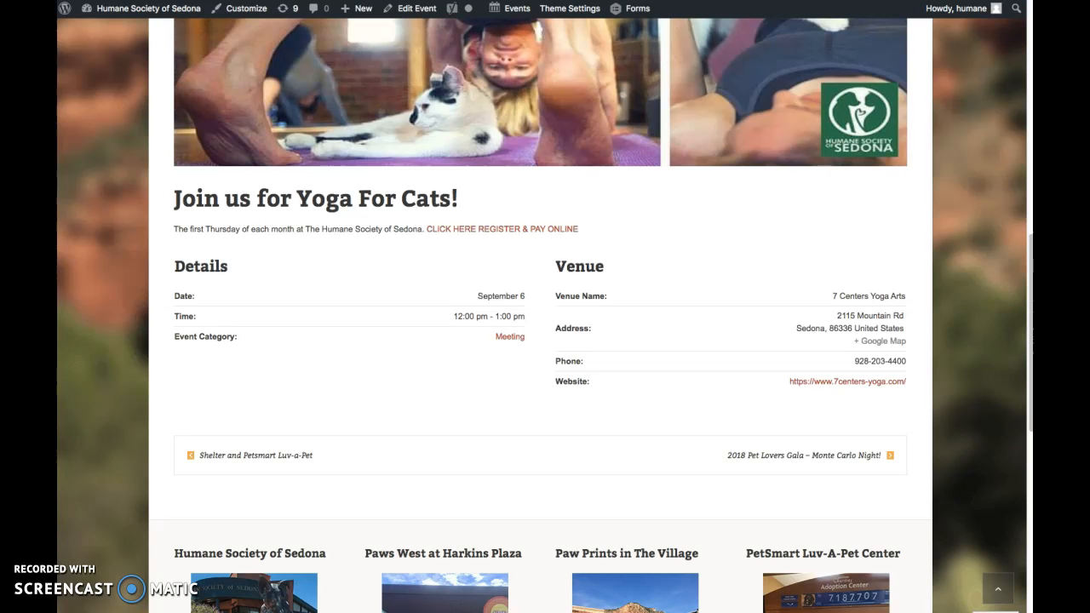
{"action": "key", "text": "ctrl+shift+Tab"}
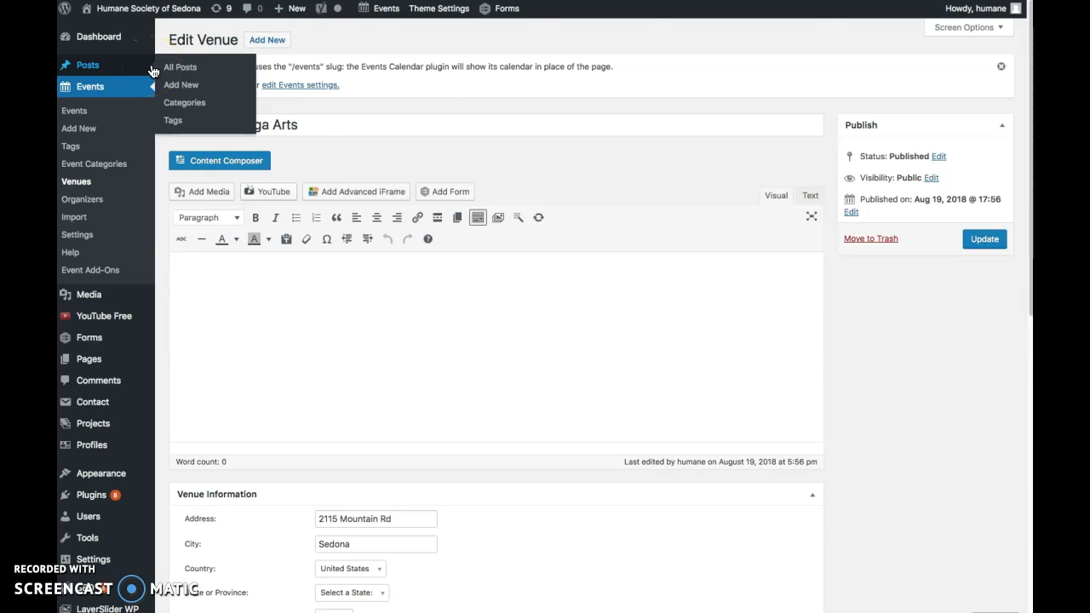
{"action": "key", "text": "ctrl+Tab"}
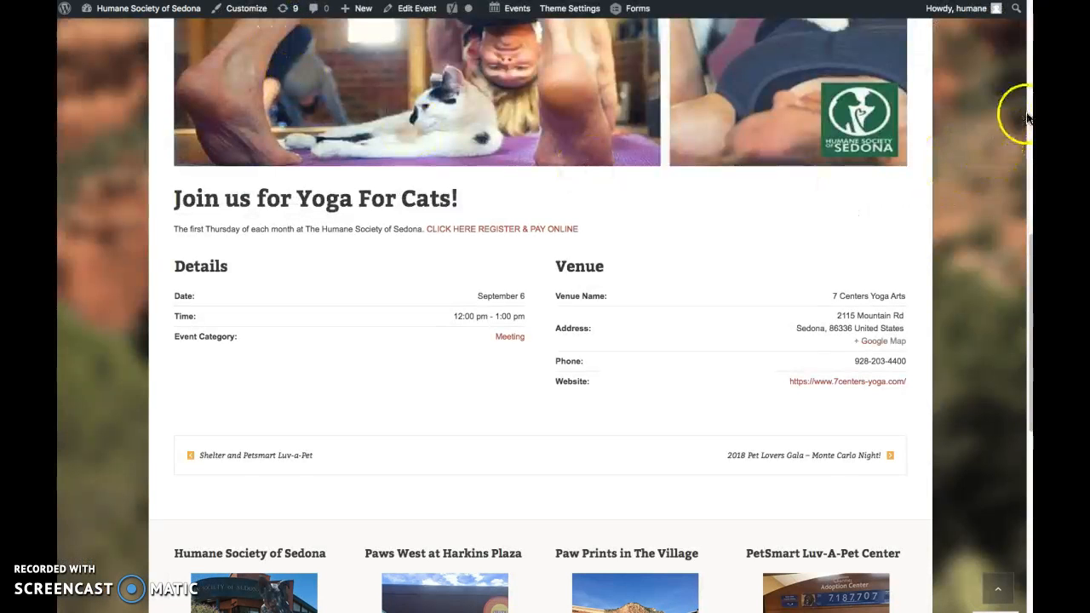
Go to the site's home page and review how events are listed in the Upcoming Events section
{"action": "left_click_drag", "start_coordinate": [1029, 278], "coordinate": [972, 74]}
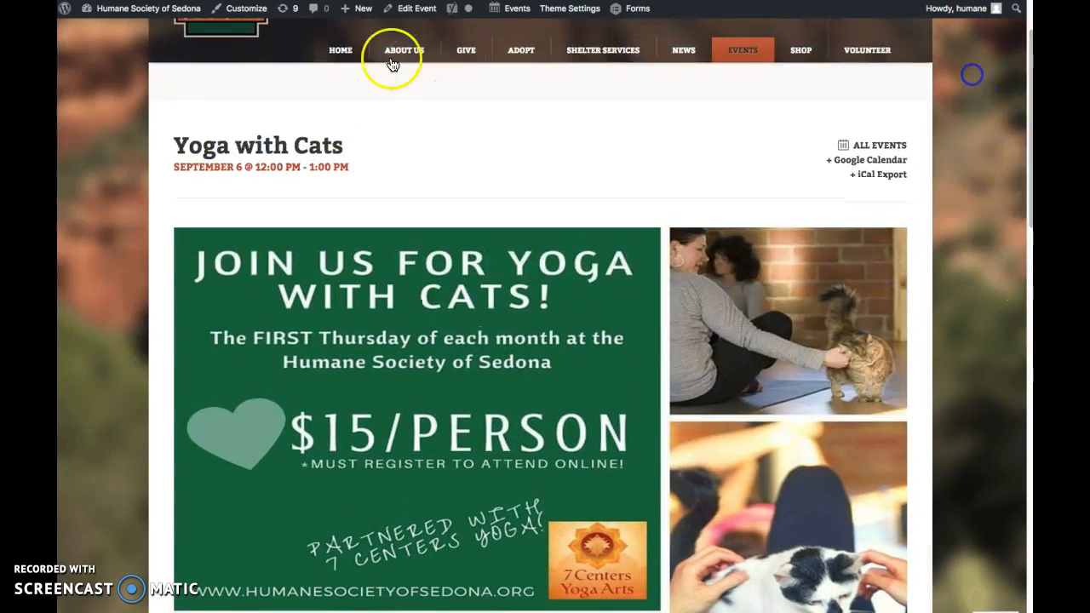
{"action": "left_click", "coordinate": [341, 49]}
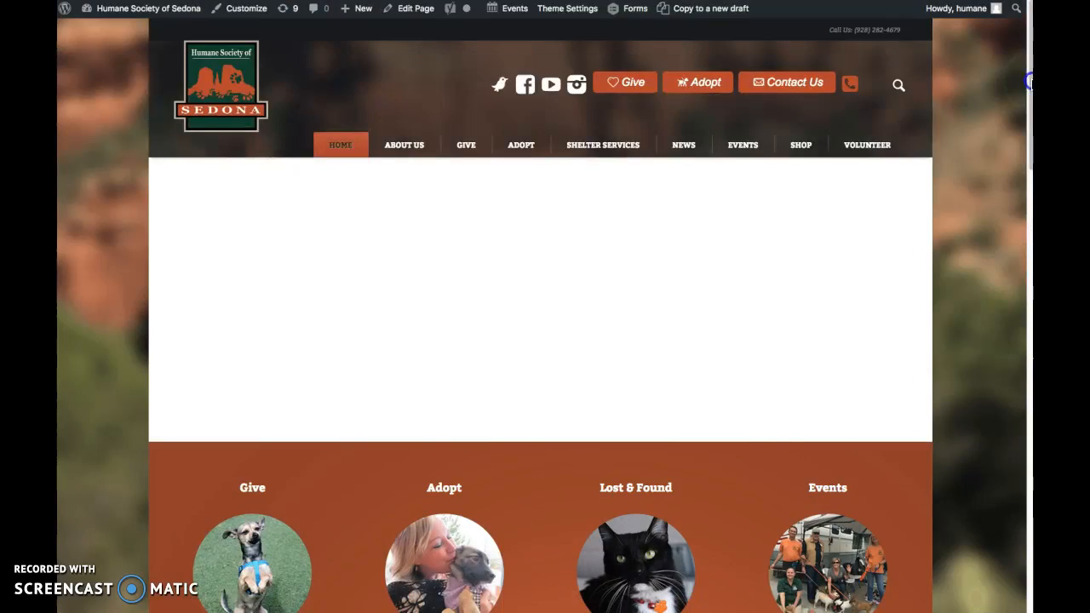
{"action": "scroll", "coordinate": [1030, 83], "scroll_direction": "down", "scroll_amount": 8}
{"action": "scroll", "coordinate": [1021, 375], "scroll_direction": "down", "scroll_amount": 5}
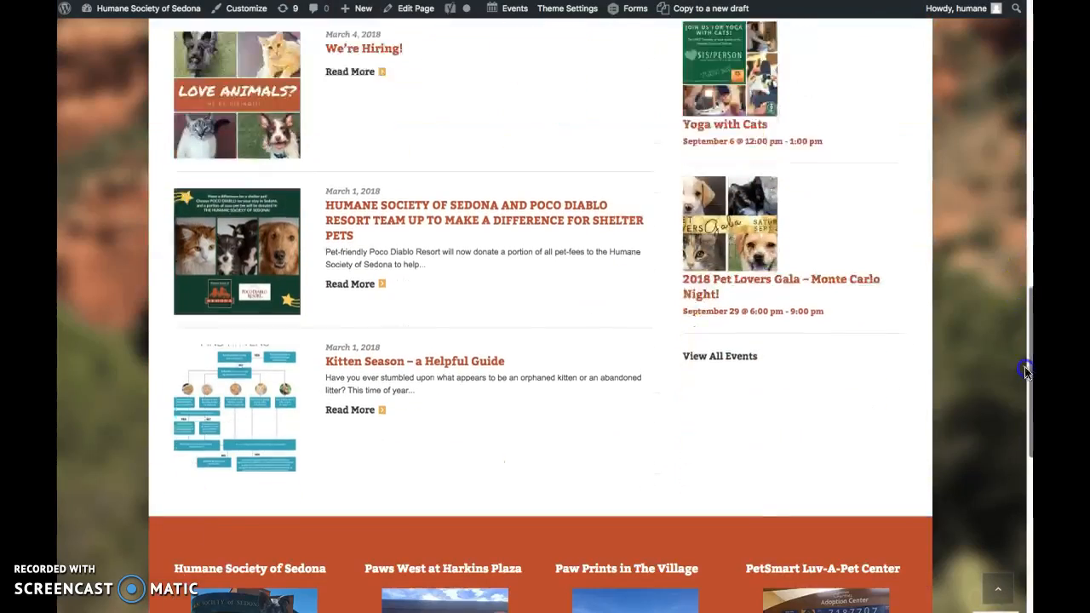
{"action": "left_click_drag", "start_coordinate": [1022, 374], "coordinate": [1021, 335]}
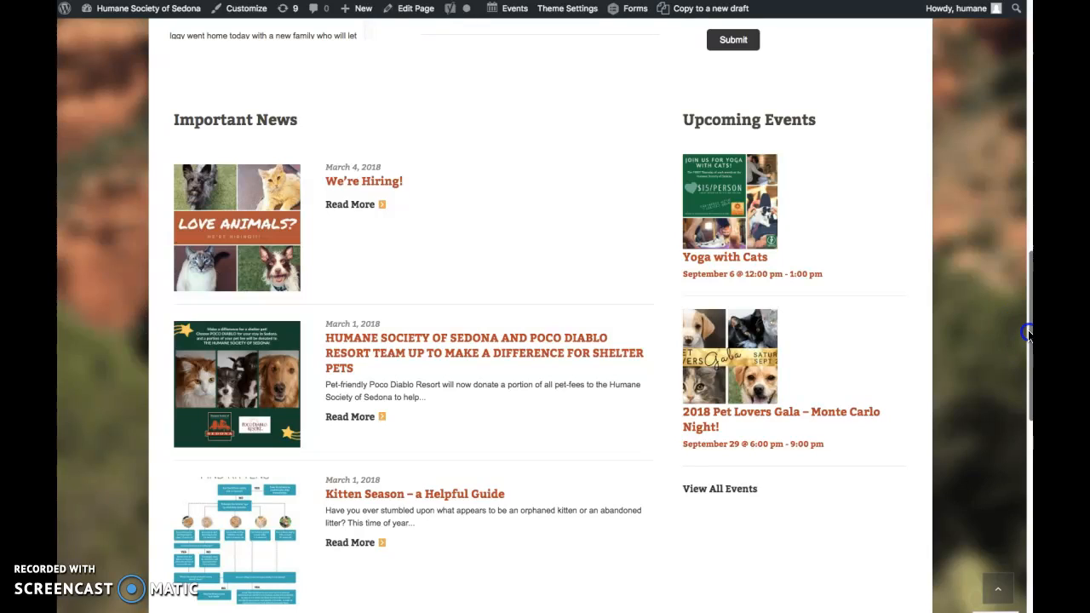
{"action": "left_click_drag", "start_coordinate": [1028, 335], "coordinate": [958, 266]}
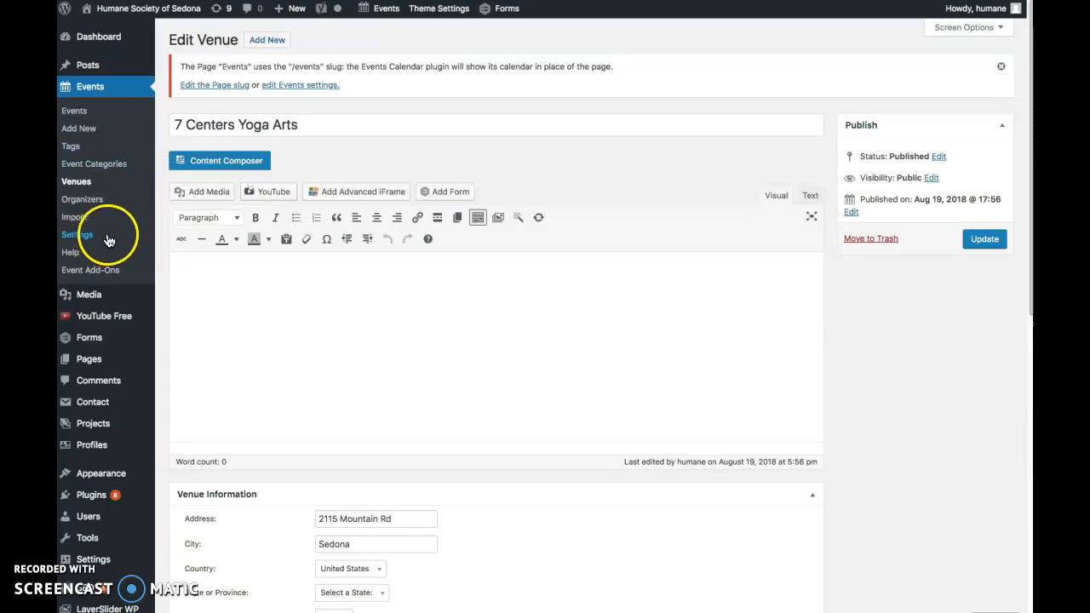
Open the Events List widget in the Events Widget sidebar and review the choices for how many events it shows, without changing the number
{"action": "mouse_move", "coordinate": [97, 477]}
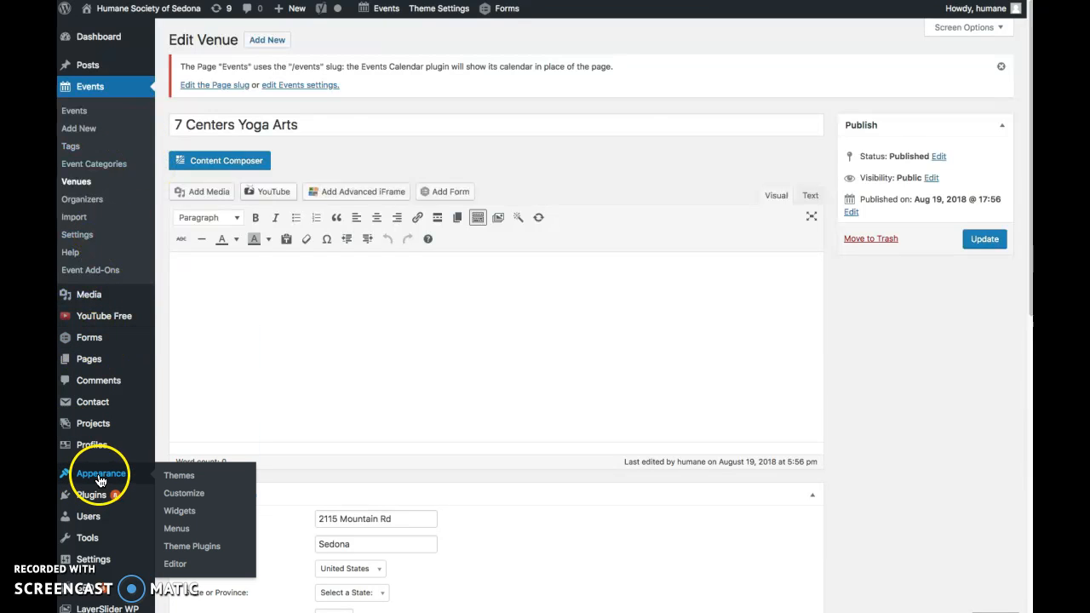
{"action": "left_click", "coordinate": [189, 516]}
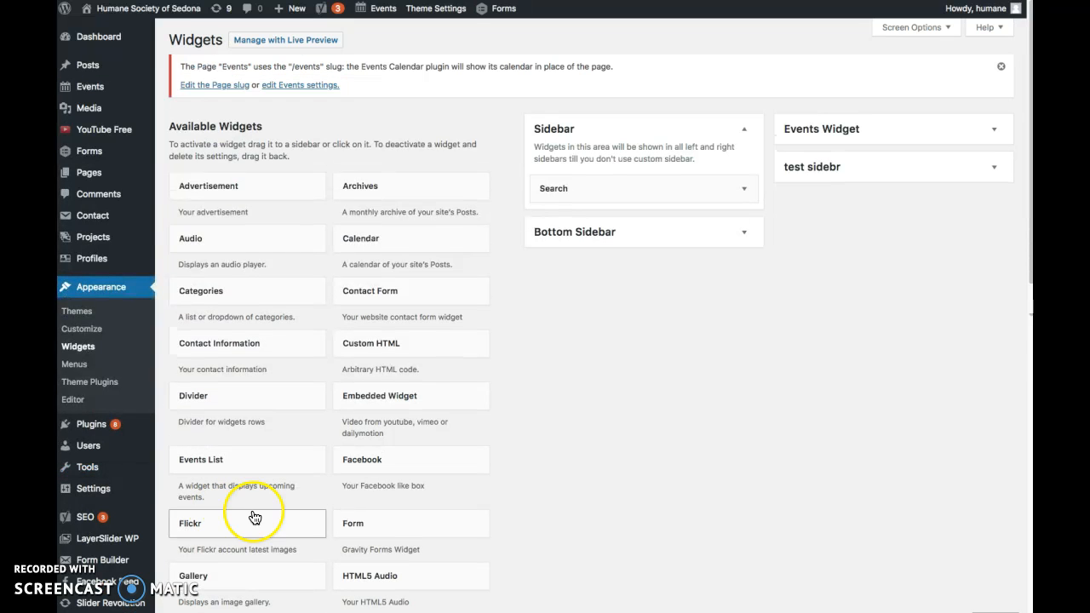
{"action": "left_click", "coordinate": [993, 129]}
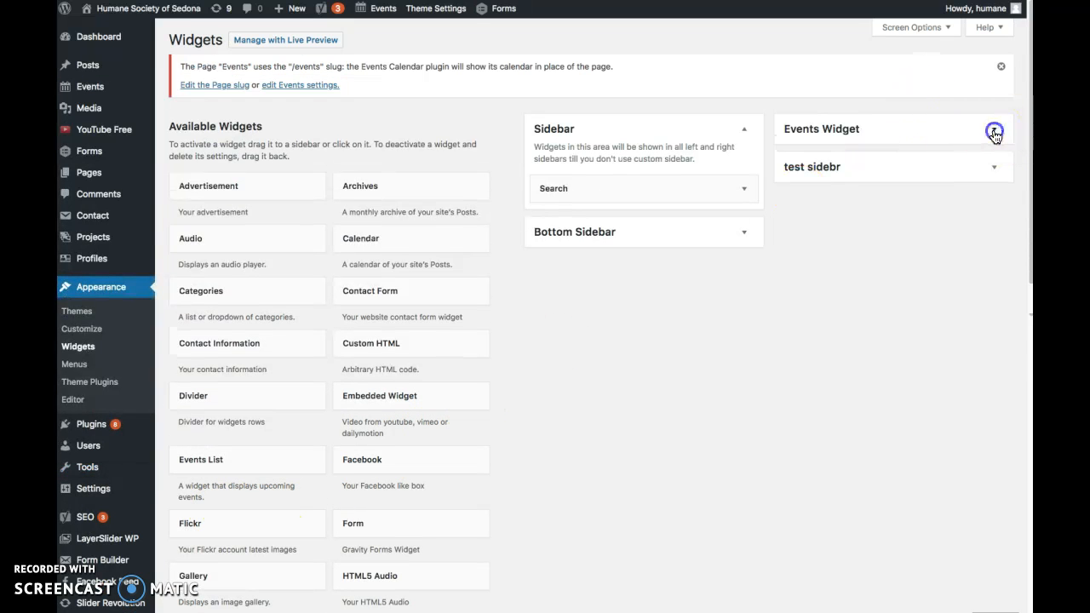
{"action": "left_click", "coordinate": [994, 177]}
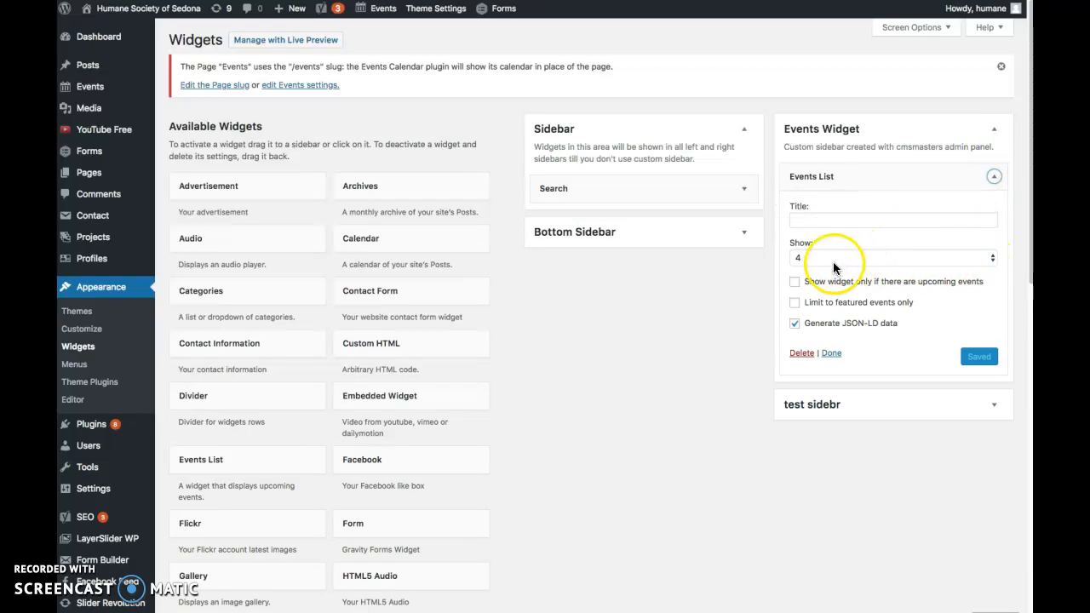
{"action": "left_click", "coordinate": [866, 258]}
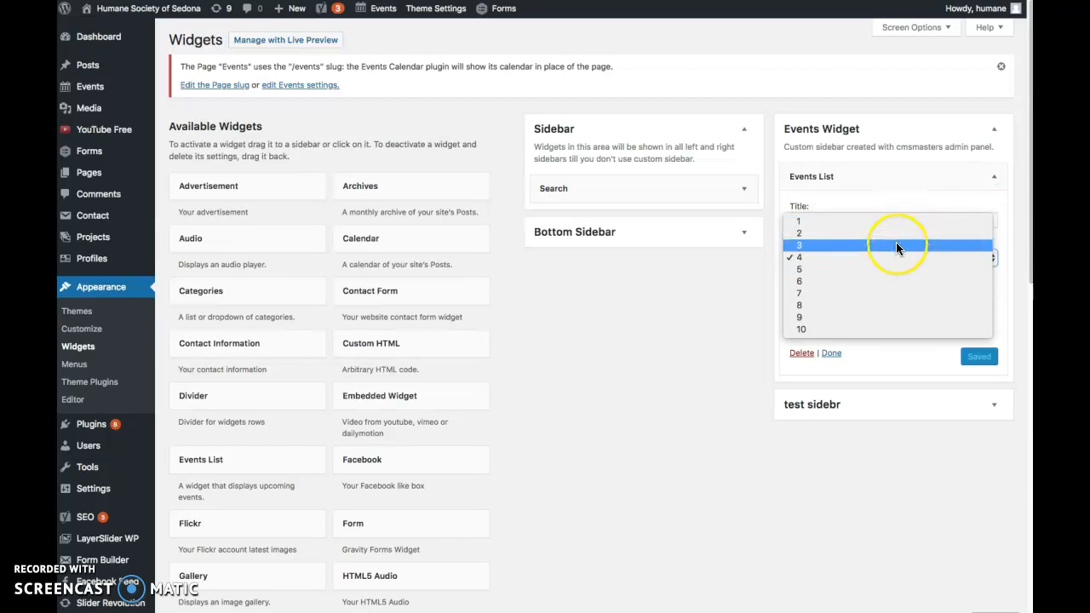
{"action": "left_click", "coordinate": [713, 336]}
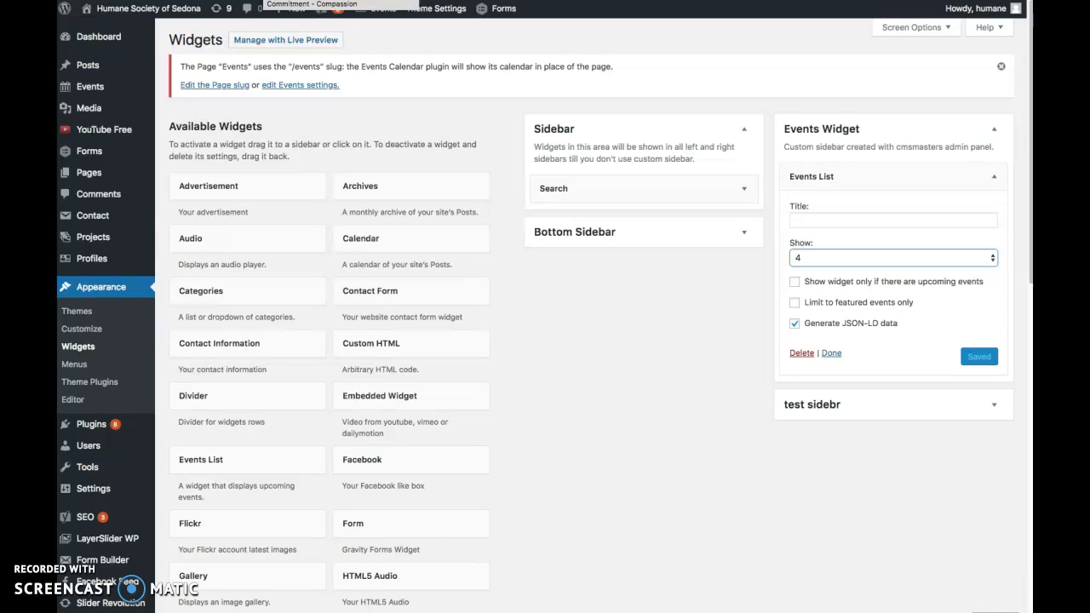
{"action": "mouse_move", "coordinate": [196, 12]}
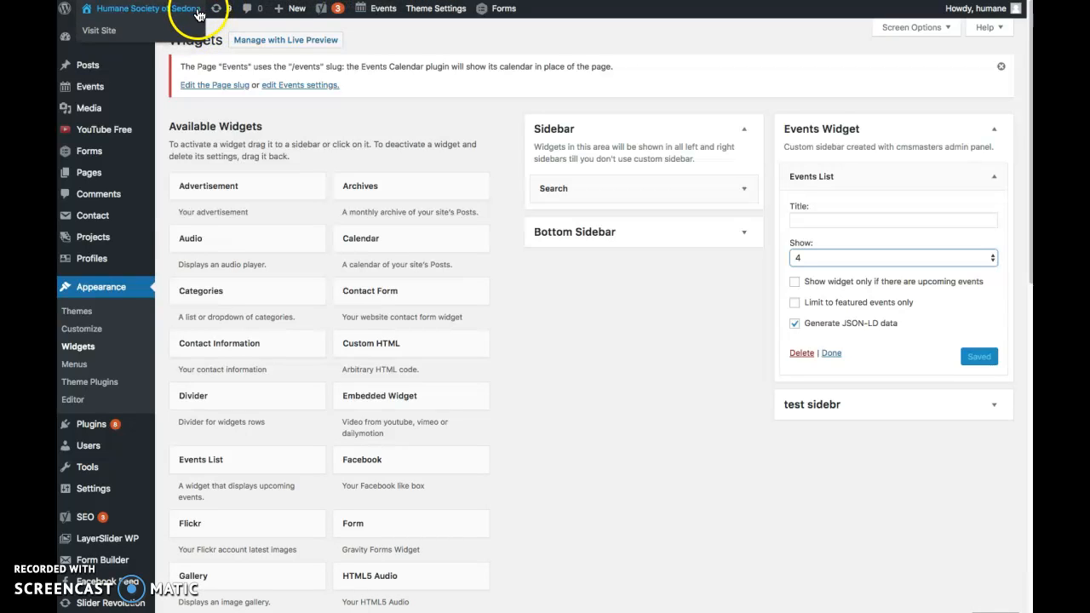